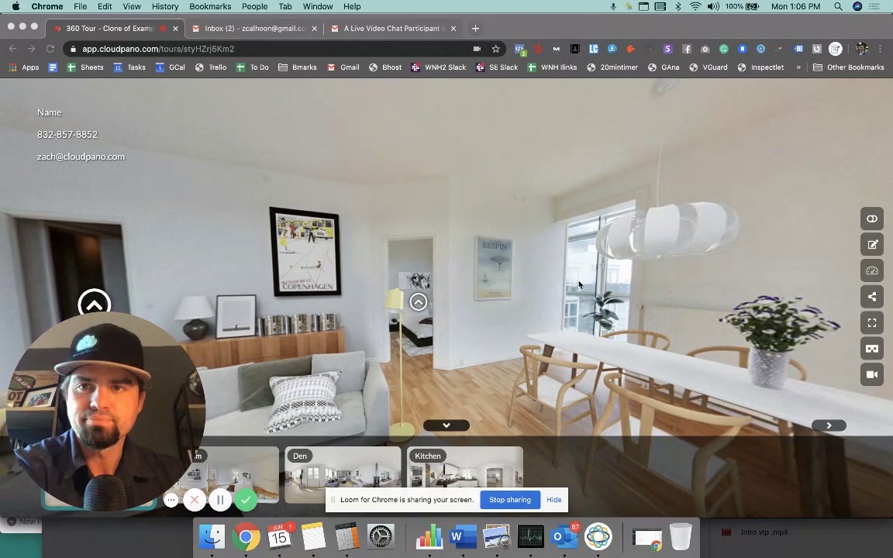
Step: Close the Gmail inbox tab, then join and log out of the tour's live video chat
click(314, 28)
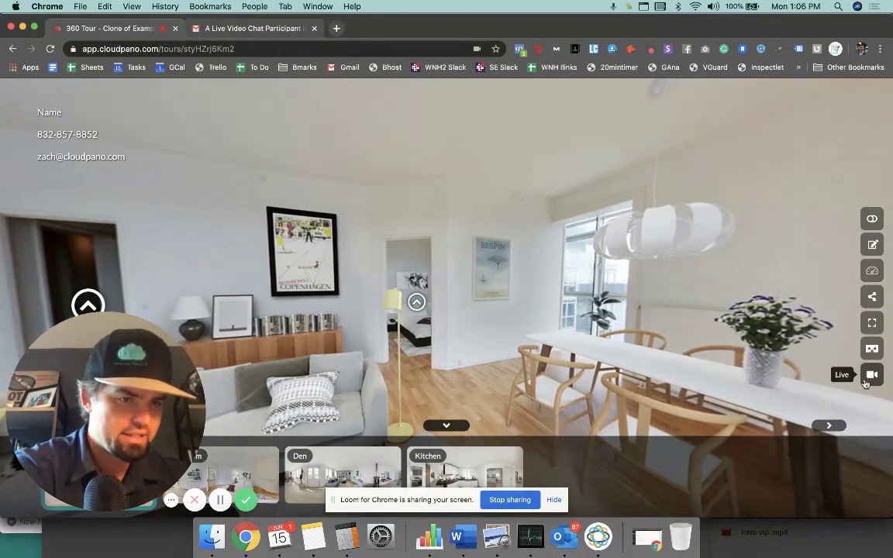
drag(484, 313, 639, 309)
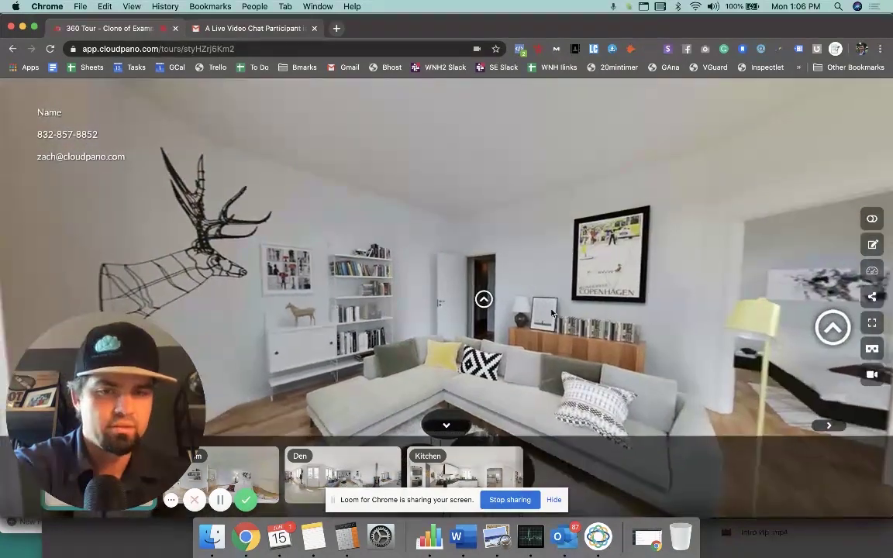
click(873, 377)
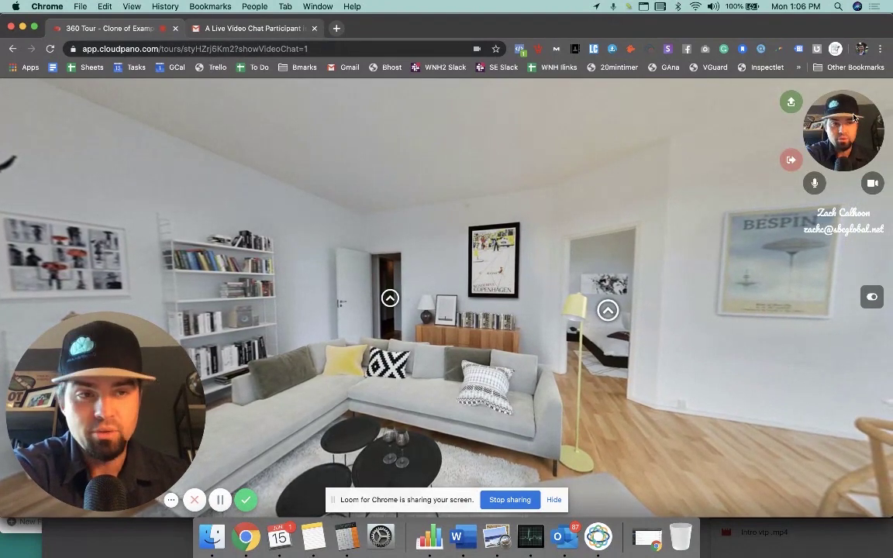
click(792, 161)
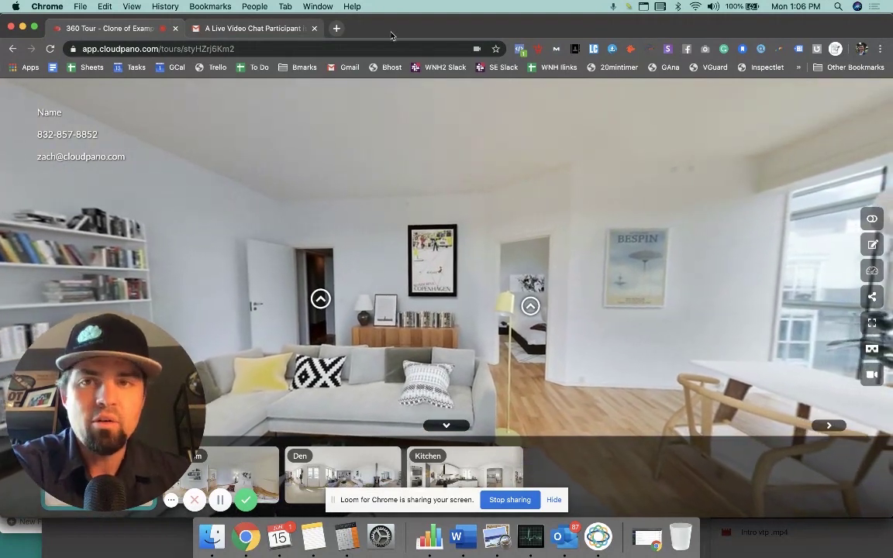
Step: In the tour editor's Live section, toggle CloudPano Live off and on, and review its settings
click(873, 246)
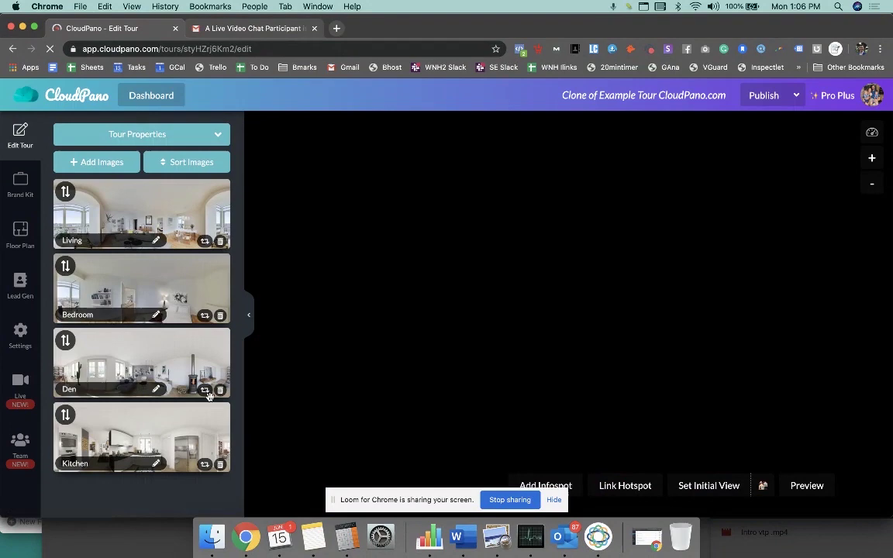
drag(168, 355, 767, 337)
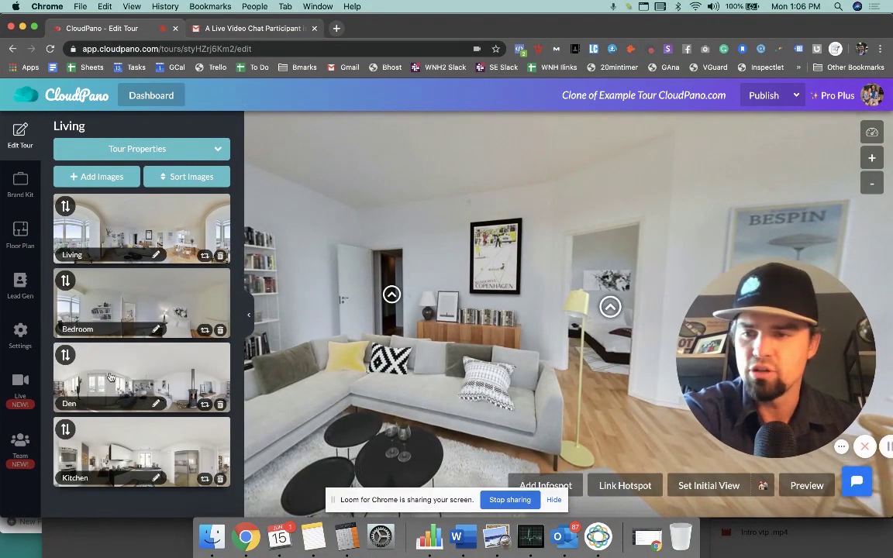
click(28, 390)
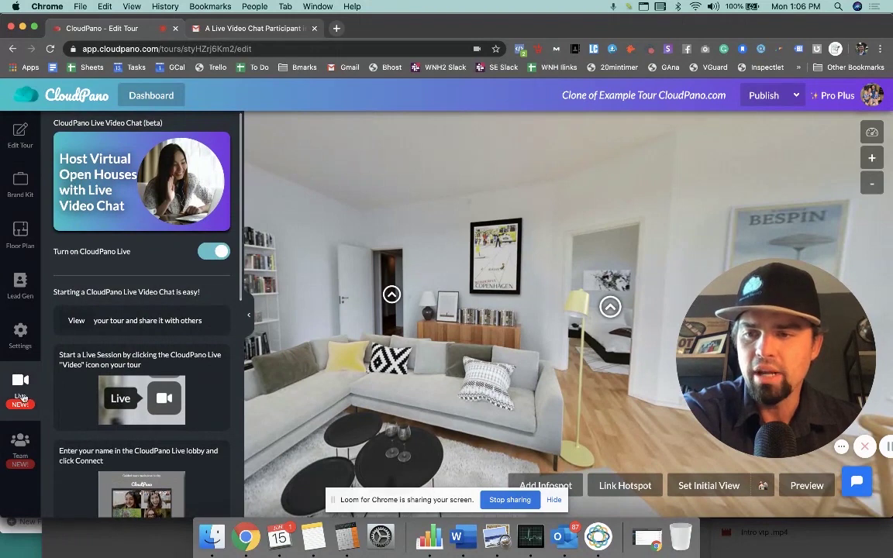
click(216, 253)
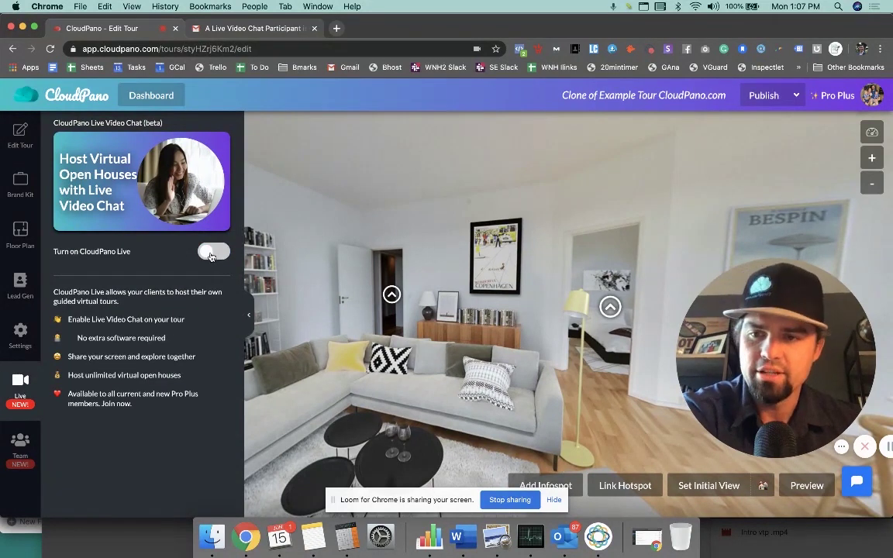
click(212, 253)
scroll(156, 283, down, 1)
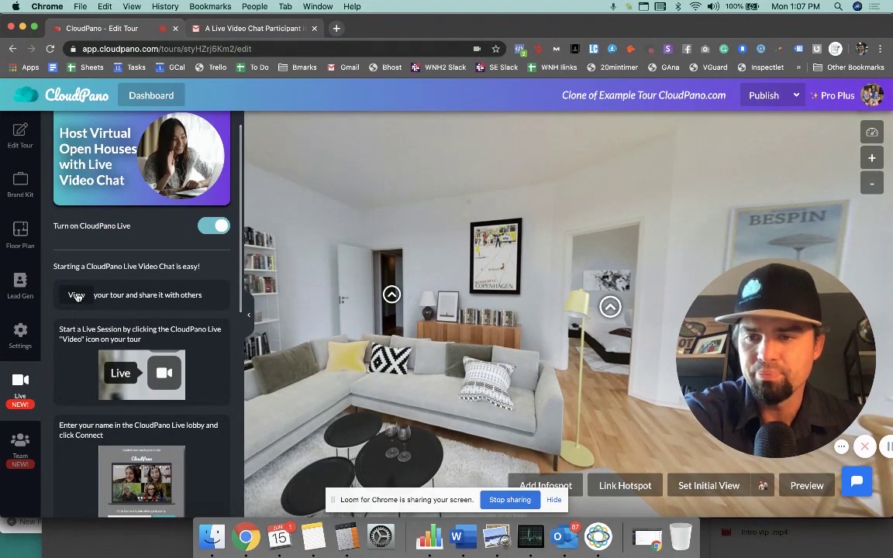
scroll(151, 301, down, 2)
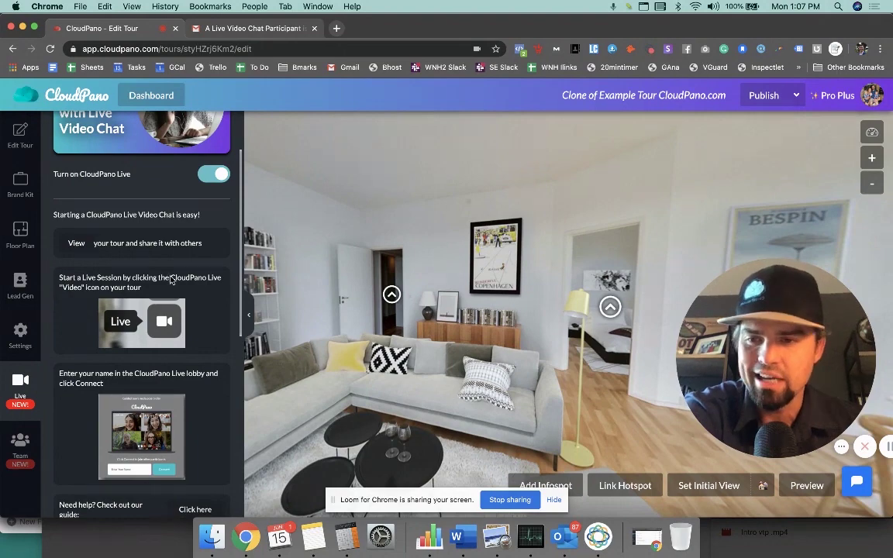
scroll(172, 280, down, 5)
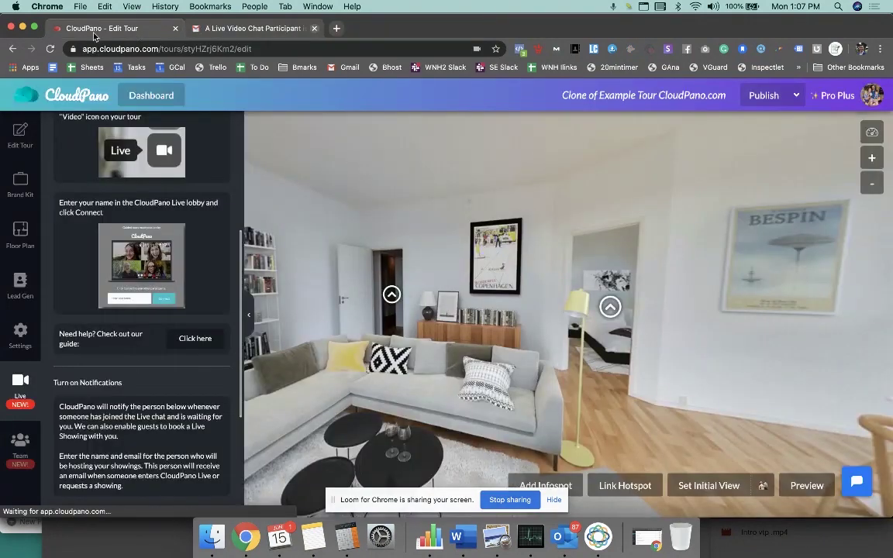
Step: Replace the extra letters at the end of the agent's surname with 'n'
scroll(171, 301, down, 3)
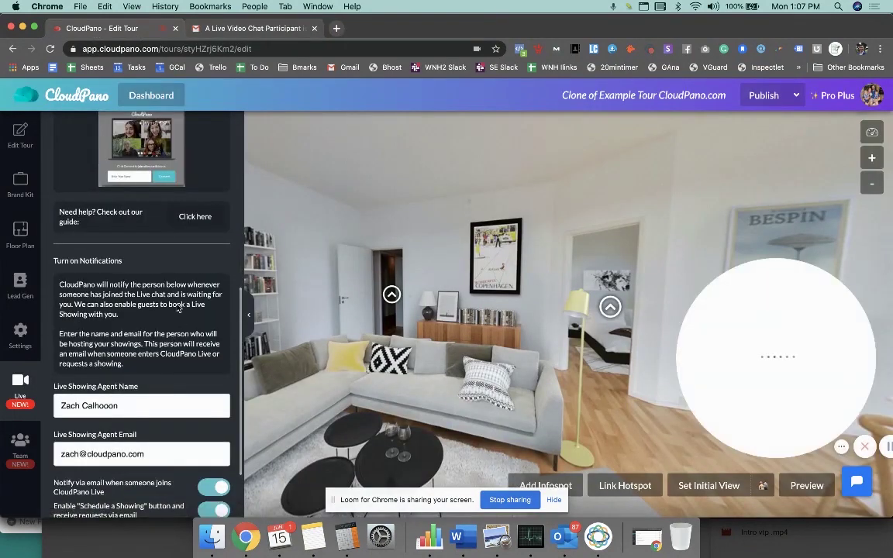
scroll(155, 333, down, 1)
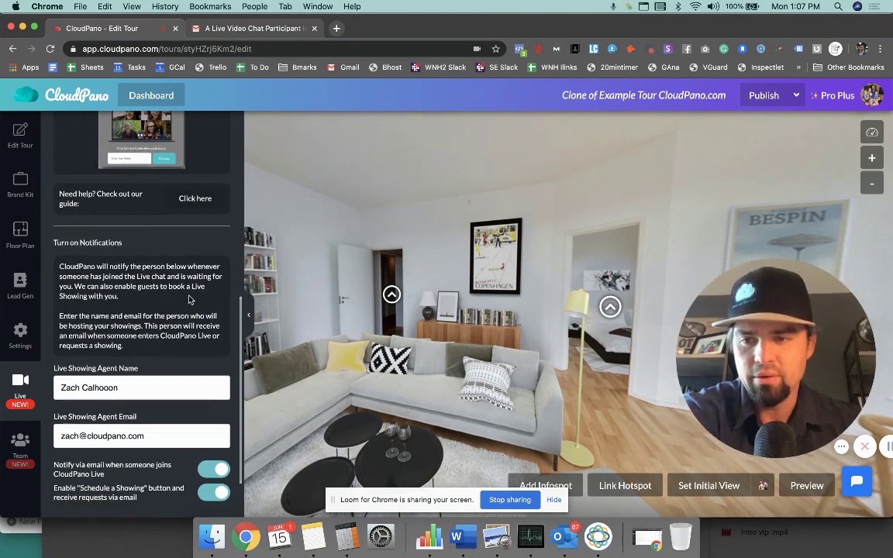
click(153, 396)
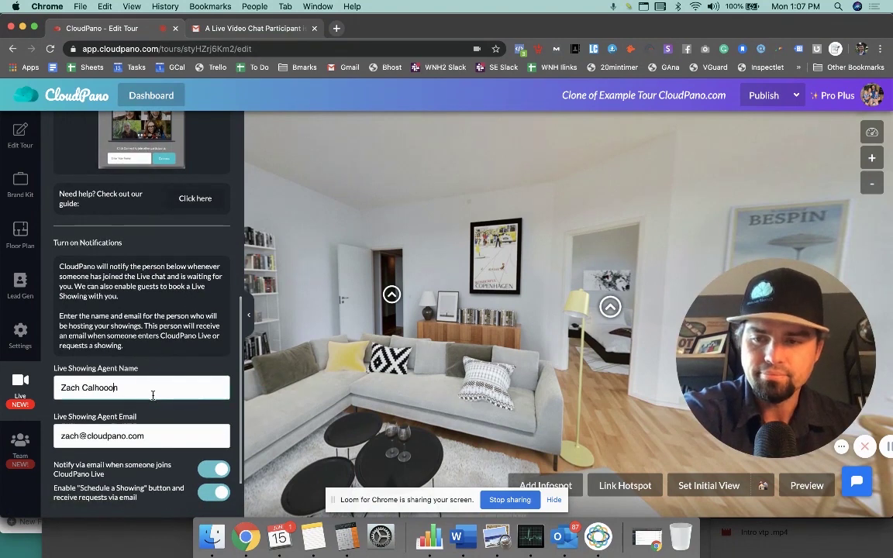
drag(140, 390, 107, 390)
text(n)
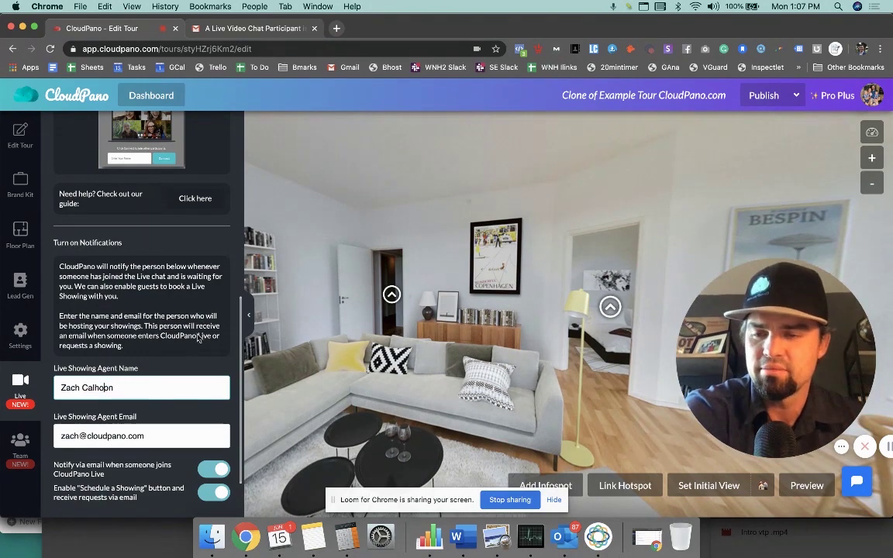
scroll(174, 320, down, 1)
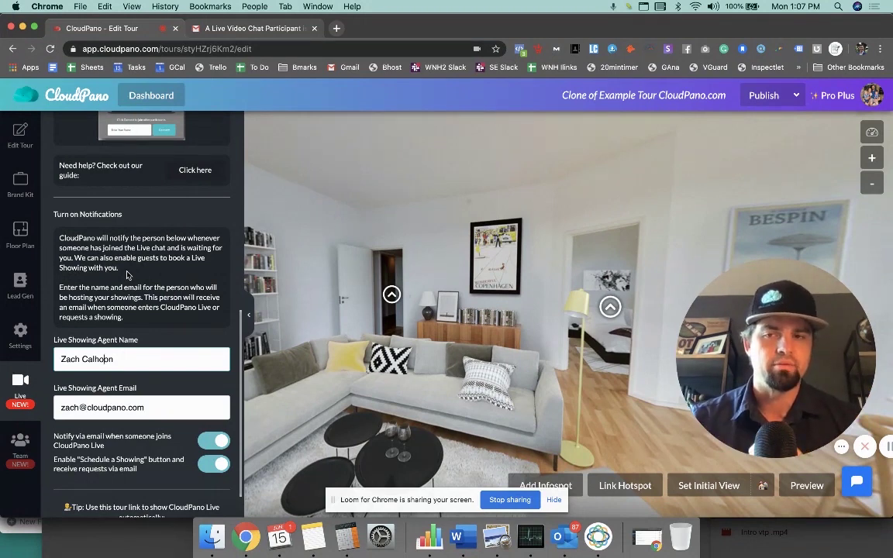
Step: Add the missing 'o' to the agent's surname, leaving both email notification toggles on
text(o)
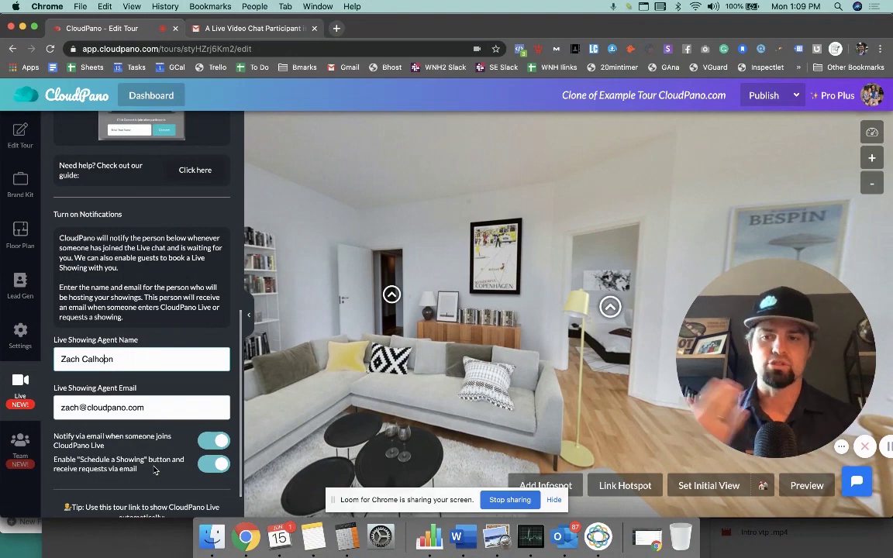
Step: Publish the edited tour so its public viewer opens on the Living scene
scroll(147, 426, down, 2)
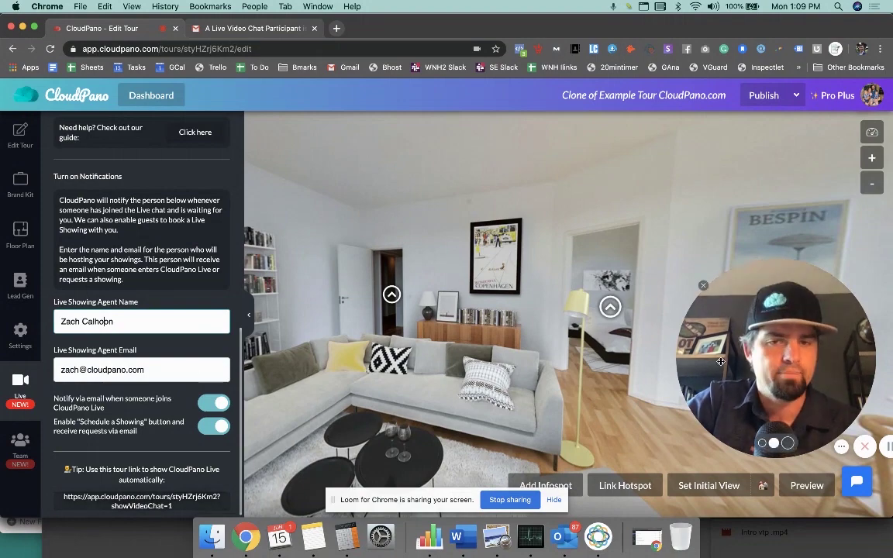
drag(721, 361, 640, 347)
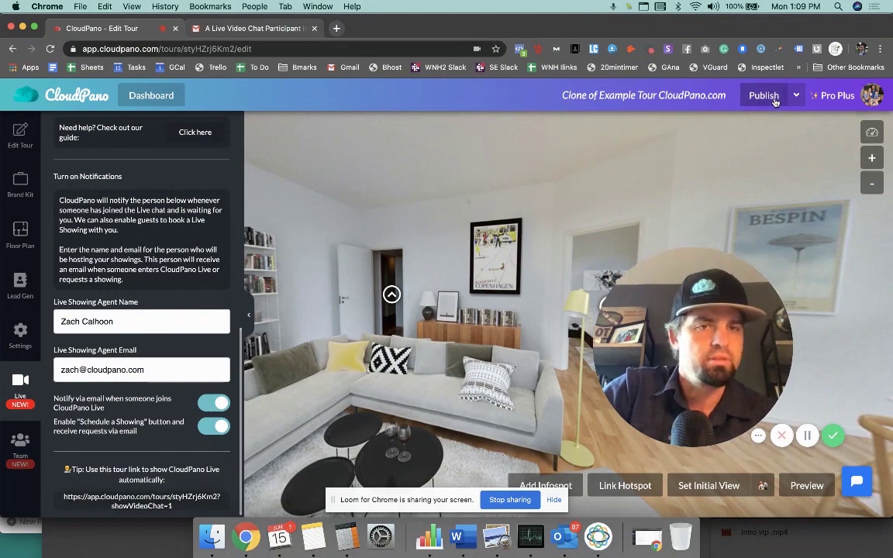
click(771, 95)
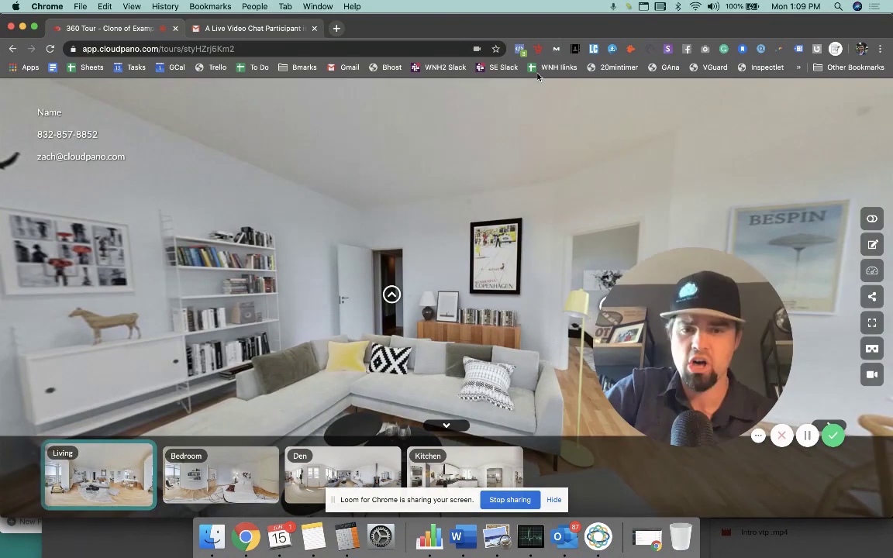
Step: Join and log out of the published tour's live chat, then select the tour URL
drag(685, 333, 130, 281)
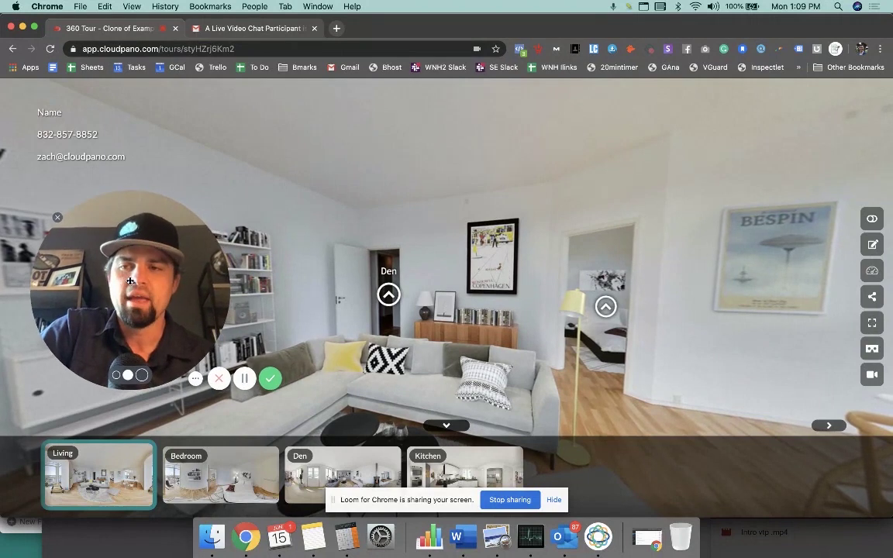
click(871, 376)
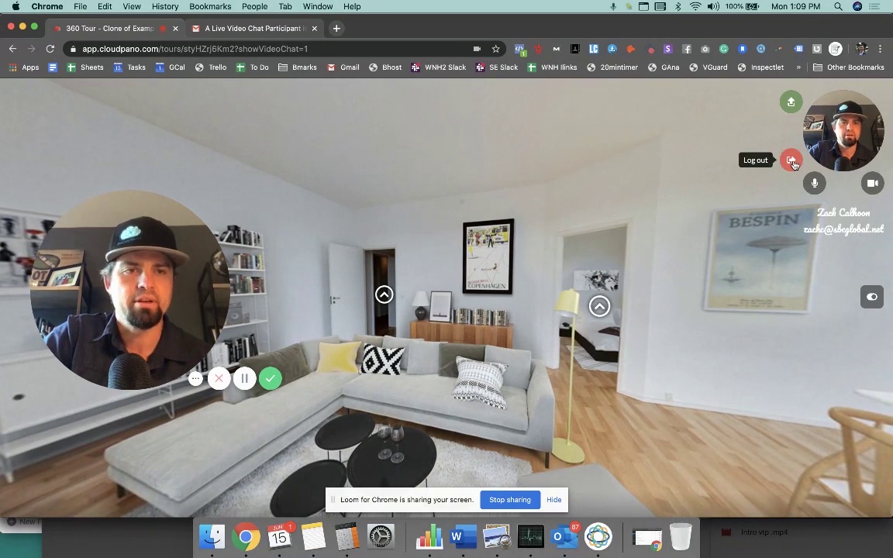
click(792, 161)
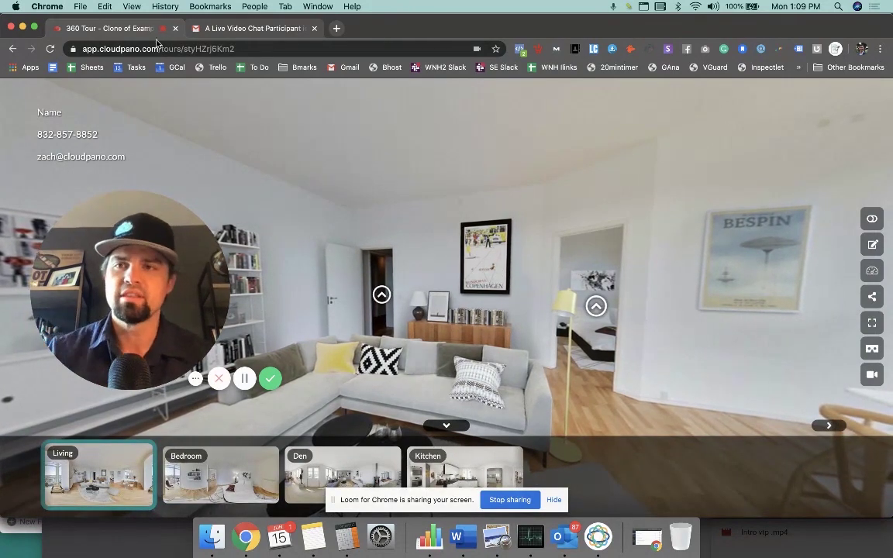
drag(360, 25, 349, 40)
click(253, 64)
key(ctrl+c)
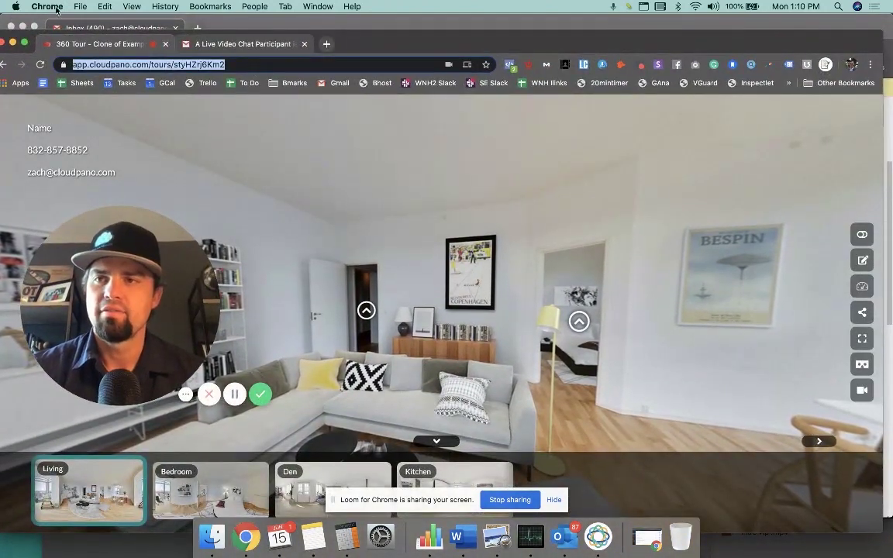
Step: Load the copied tour link in a new incognito window
click(80, 6)
click(109, 43)
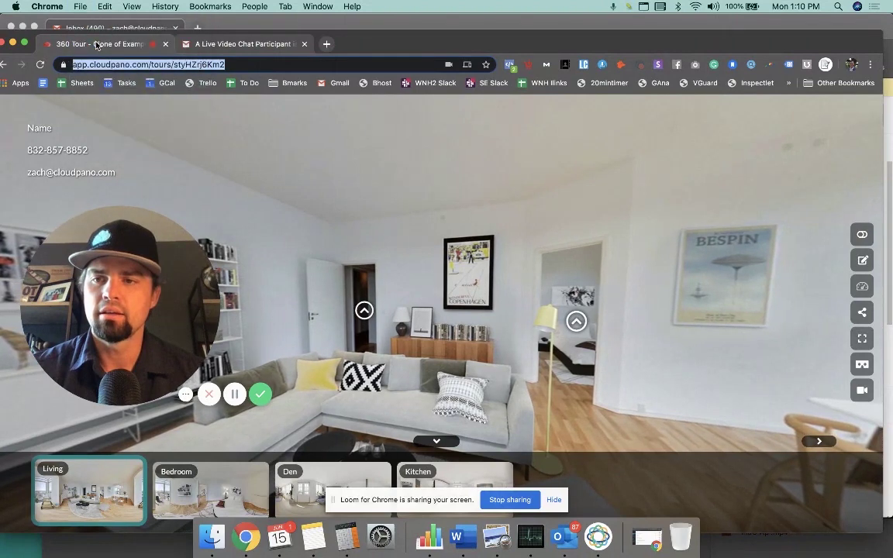
key(ctrl+v)
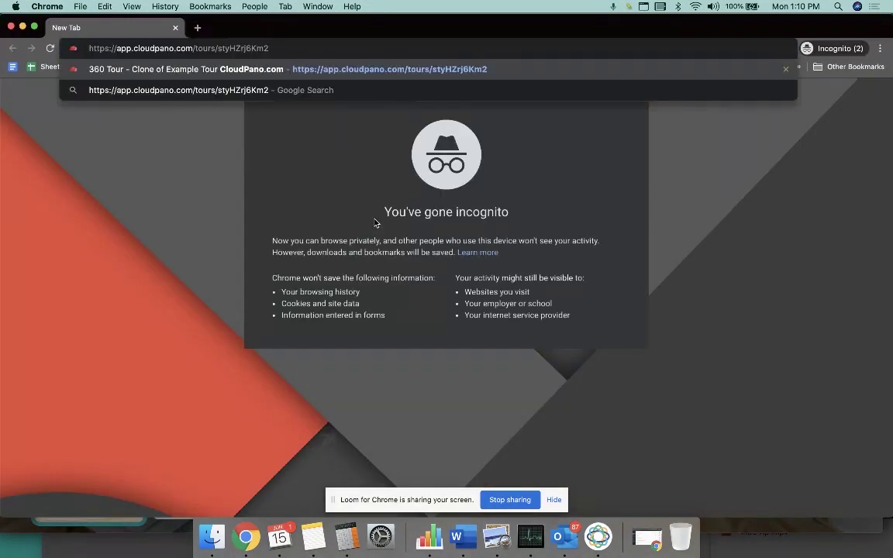
key(Return)
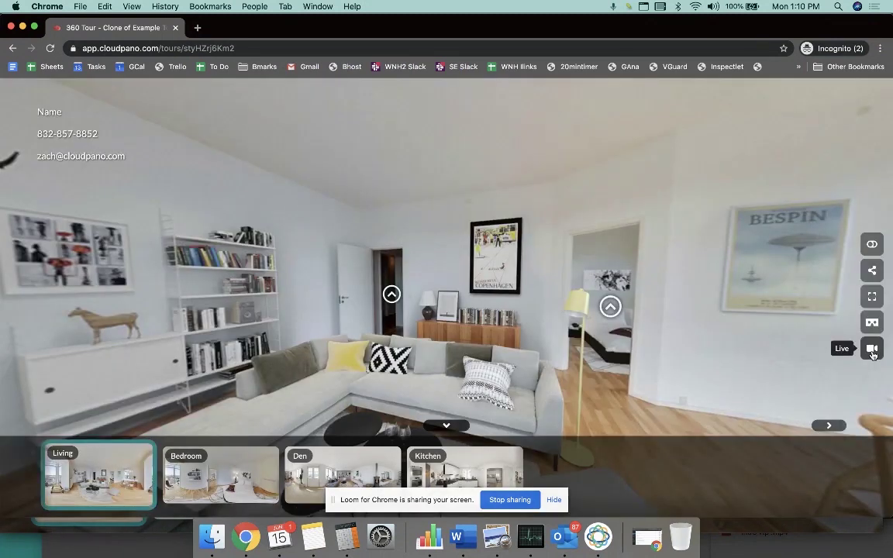
Step: Connect to the tour's live video chat as a guest with a saved name and an e-mail address
click(873, 350)
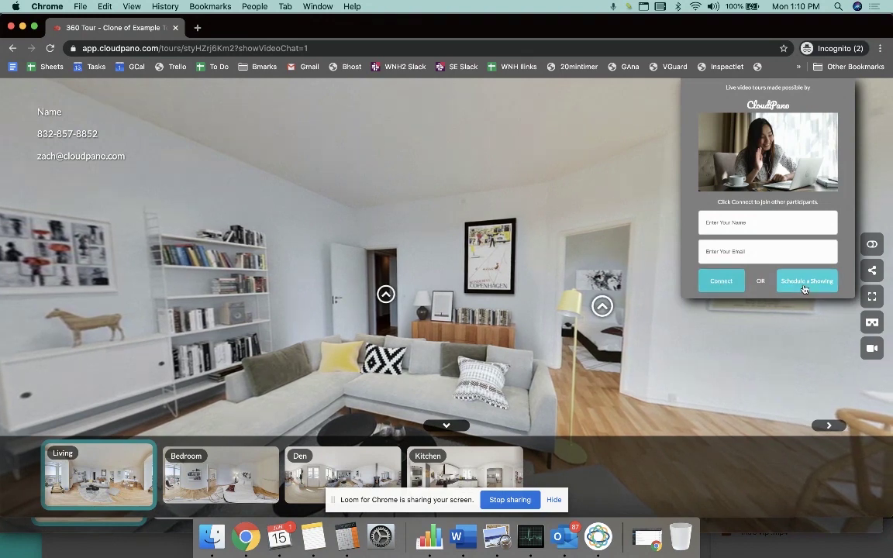
click(725, 223)
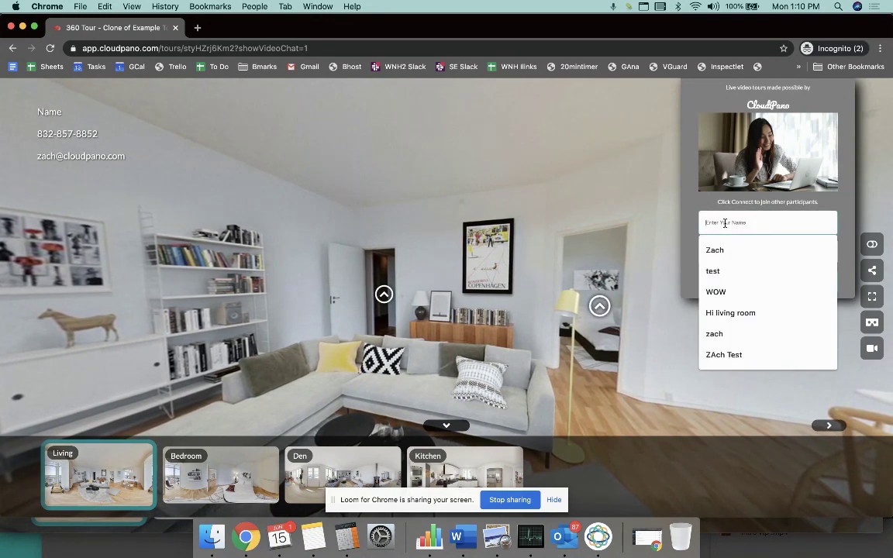
click(738, 249)
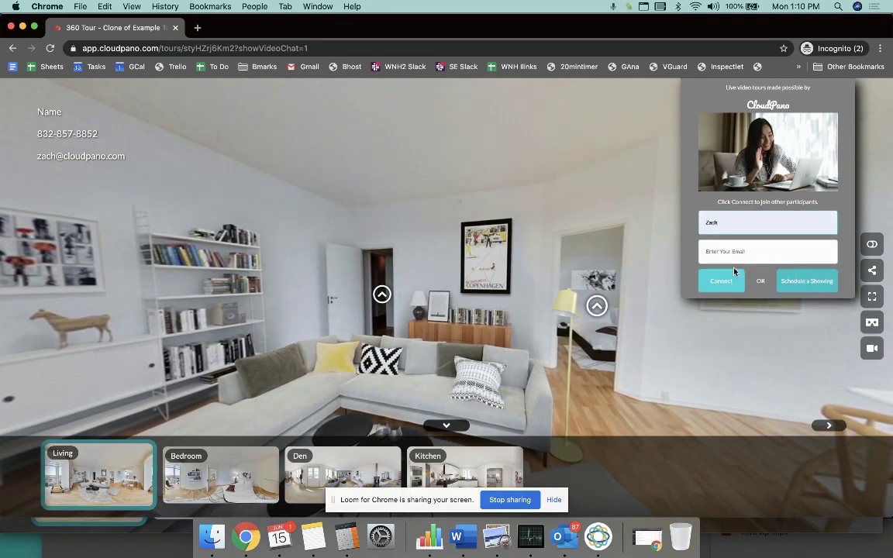
click(726, 256)
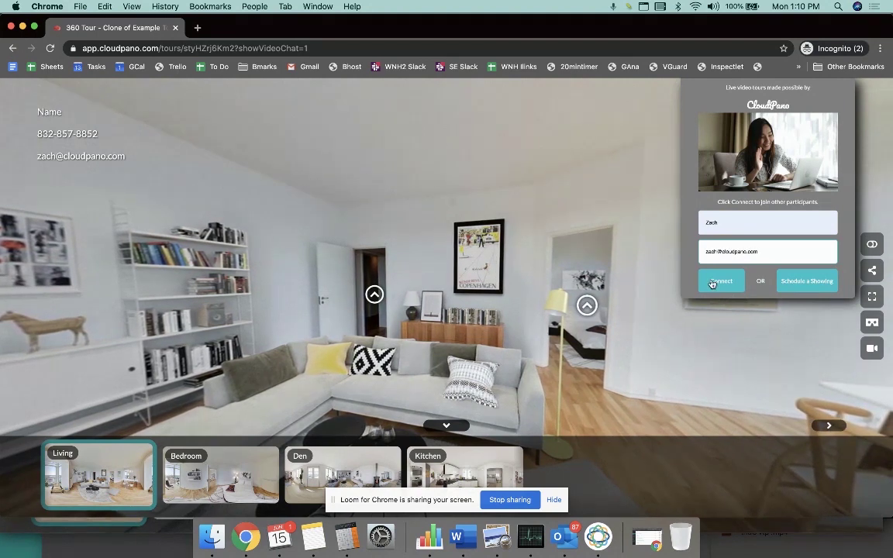
click(718, 281)
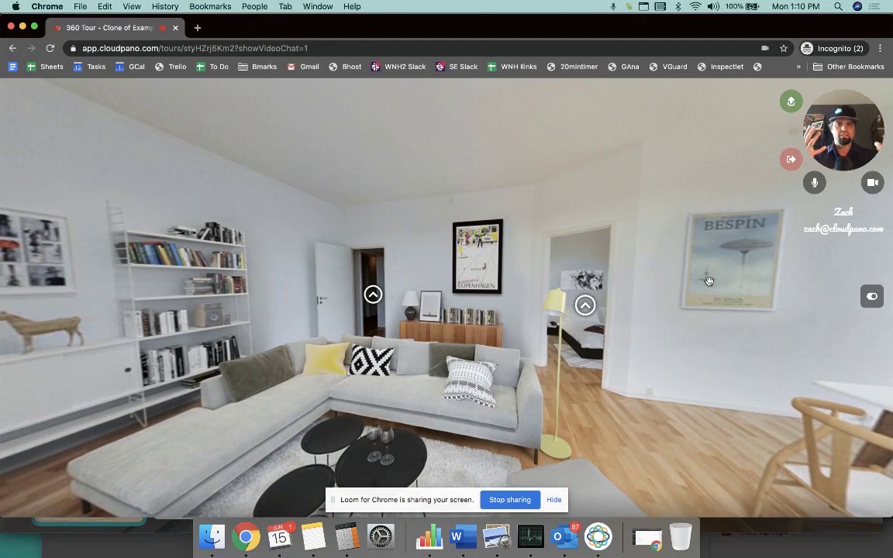
drag(261, 31, 472, 52)
Step: Read the waiting-participant email in Gmail, highlight its subject, and switch back to the 360 tour
click(285, 95)
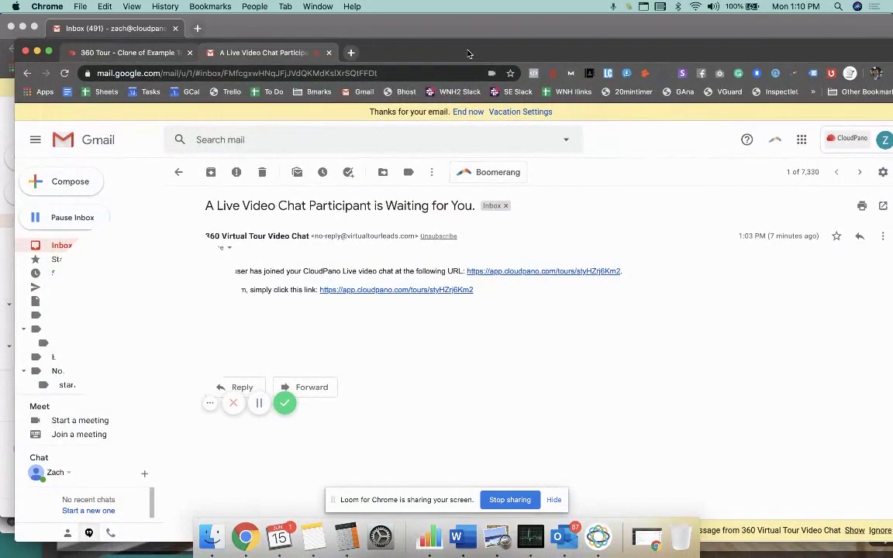
drag(209, 279, 751, 303)
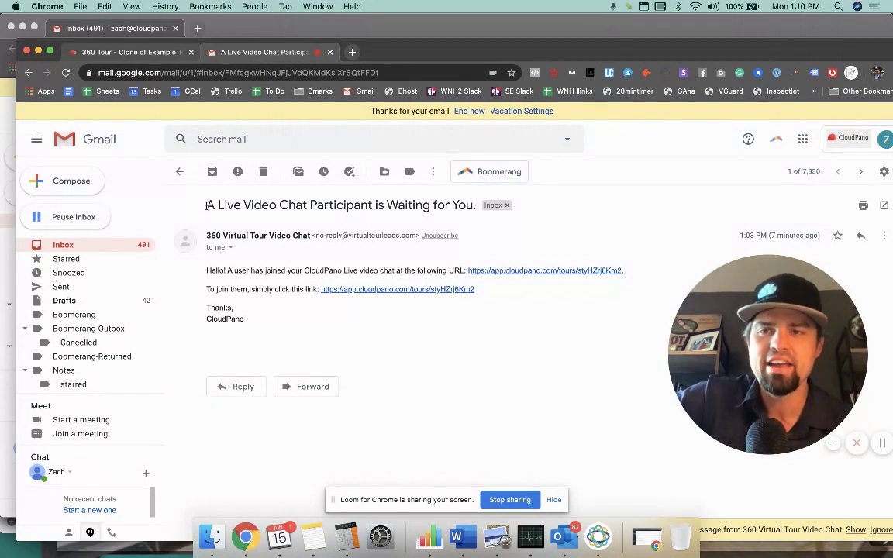
drag(245, 204, 356, 211)
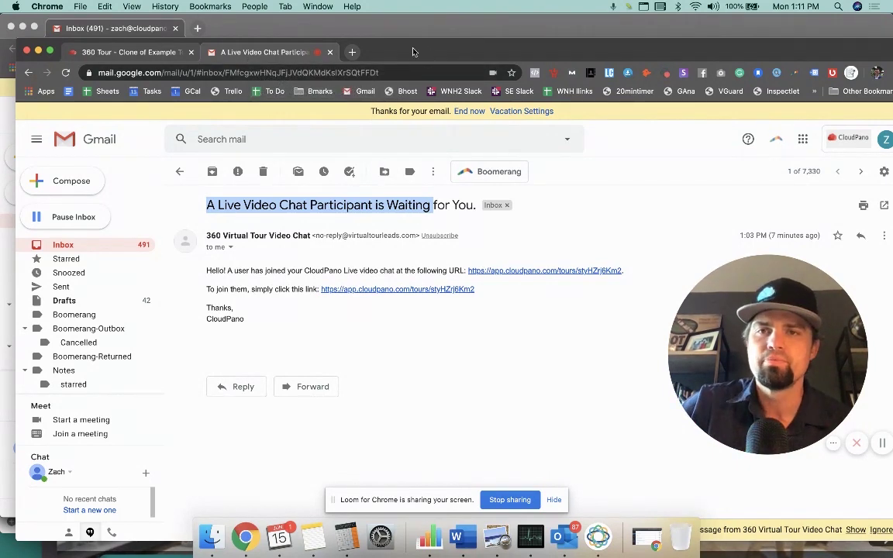
click(152, 53)
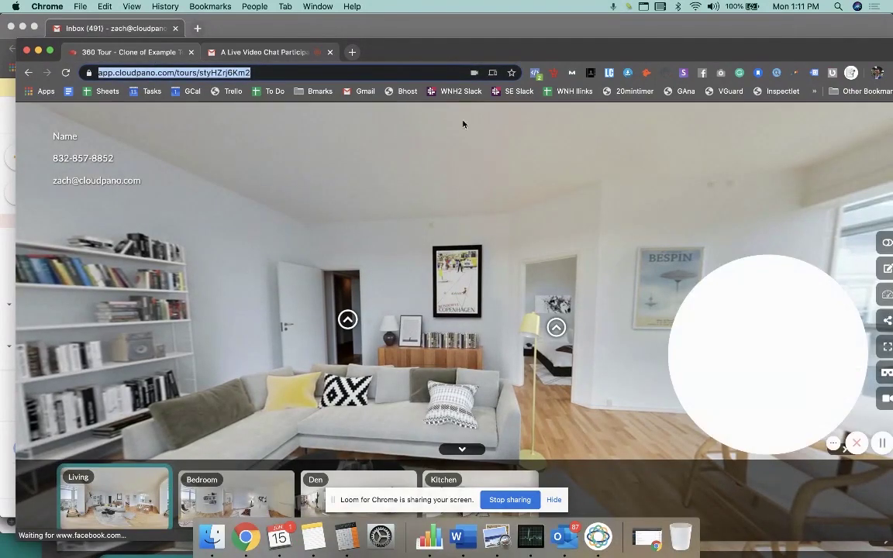
Step: Bring the incognito tour window forward and open its Live video chat panel
key(ctrl+Up)
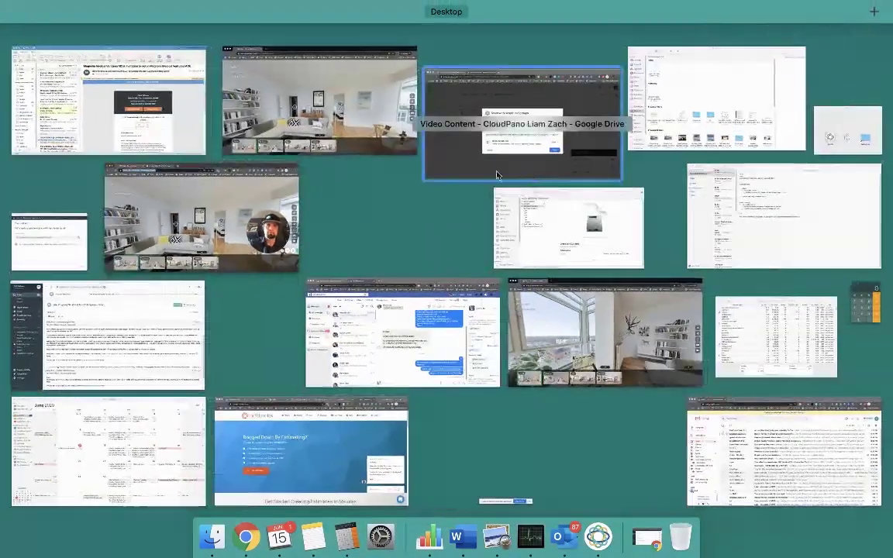
key(ctrl+Up)
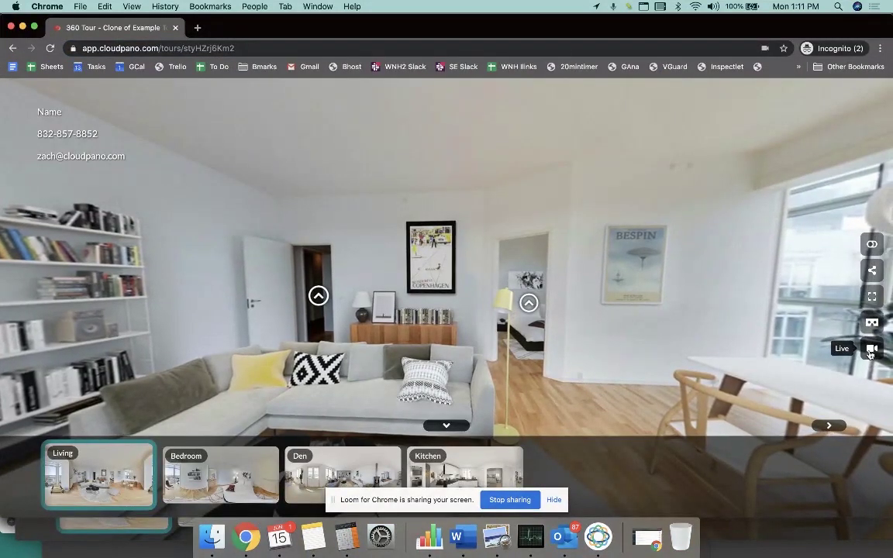
click(872, 351)
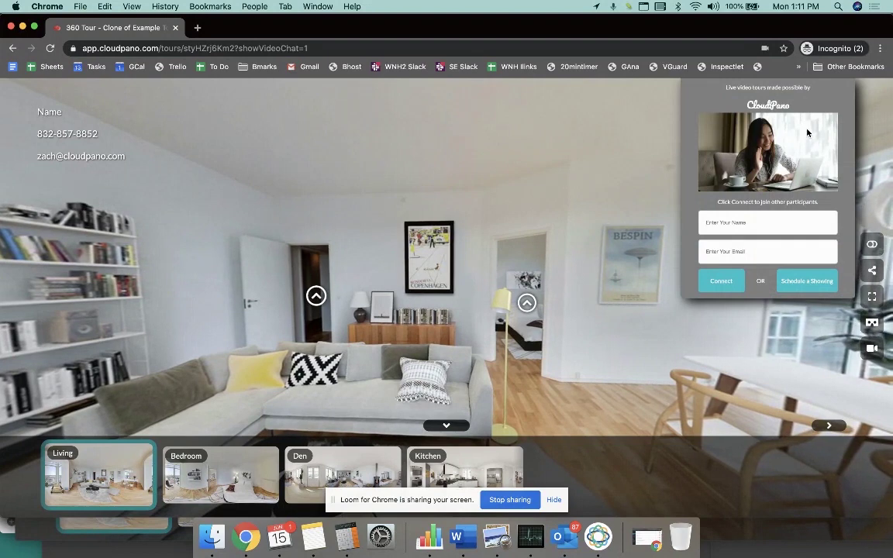
Step: In the Schedule a Showing form, fill in the guest's name, e-mail address and phone number
click(804, 283)
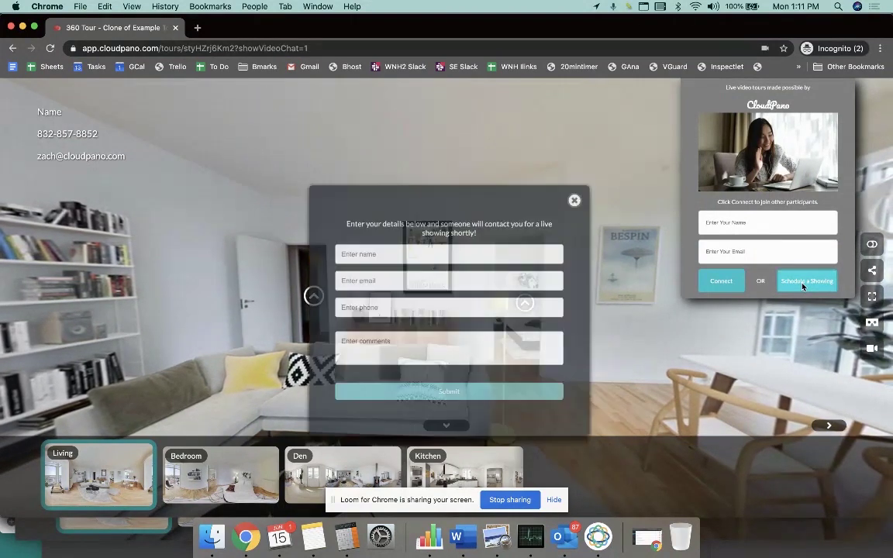
click(400, 249)
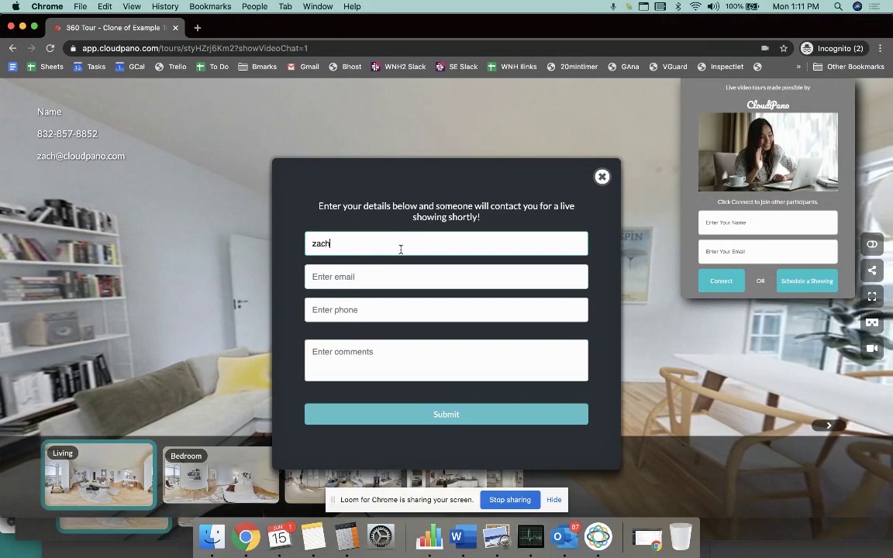
key(Tab)
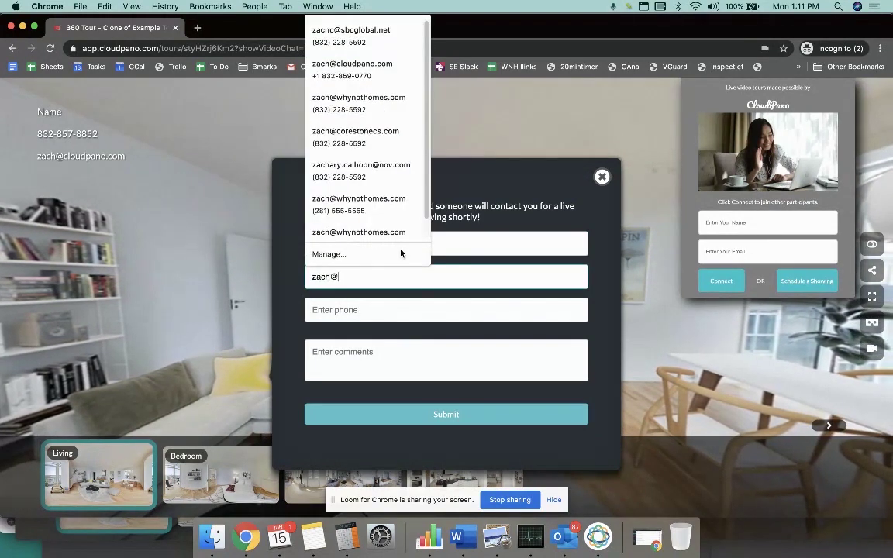
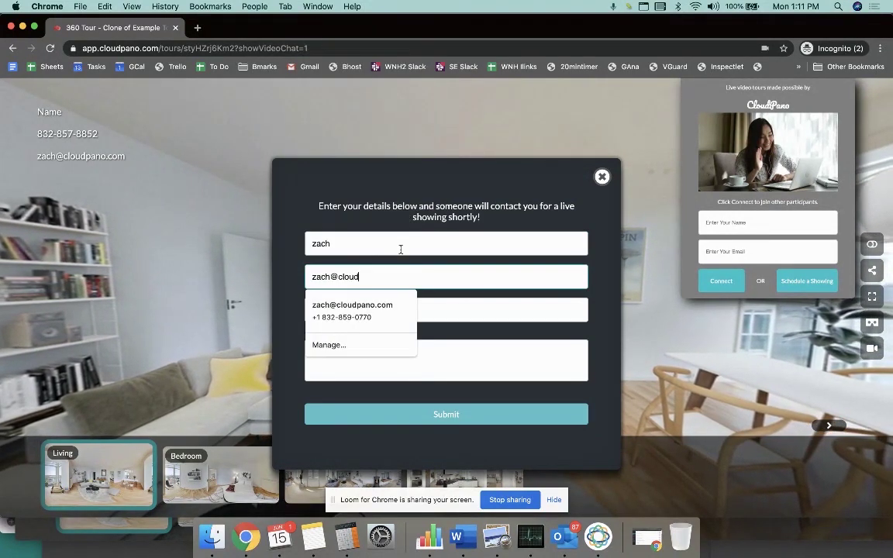
key(Tab)
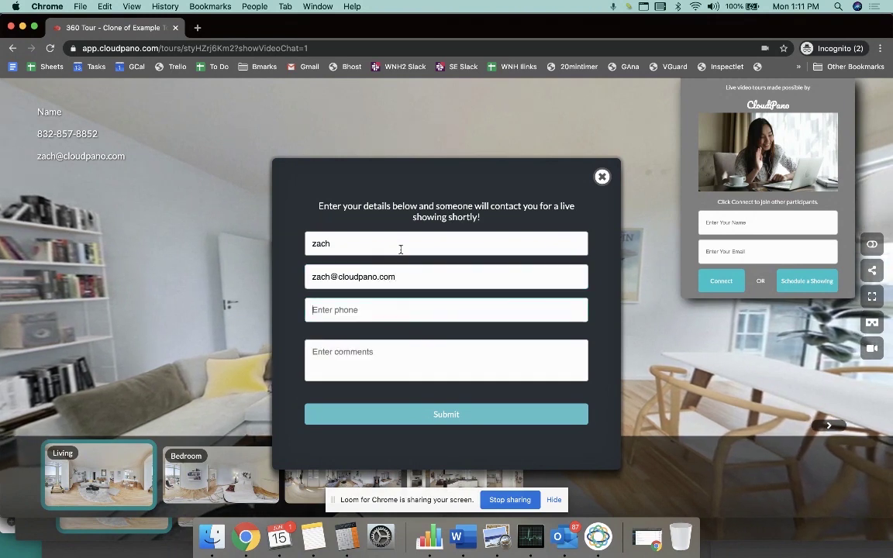
text(555-5555)
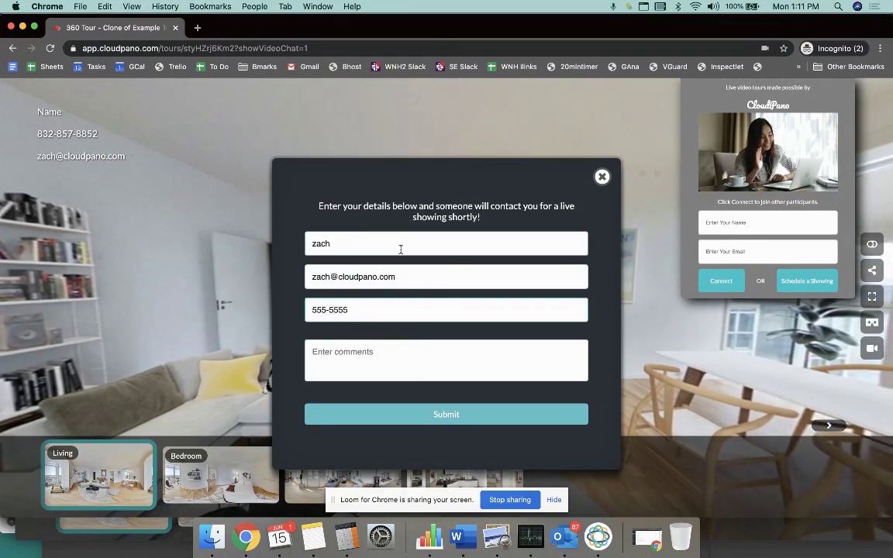
Step: Enter a comment beginning 'I want' and submit the showing request
key(Tab)
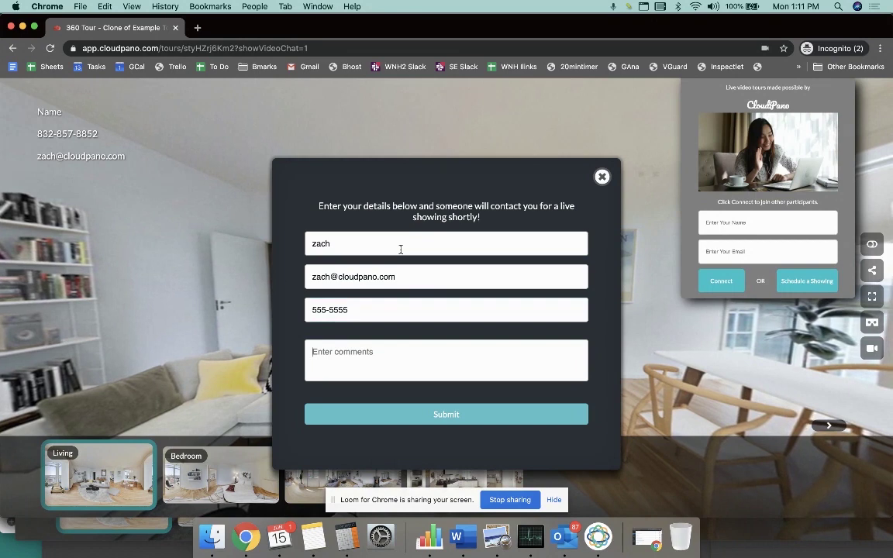
text(I)
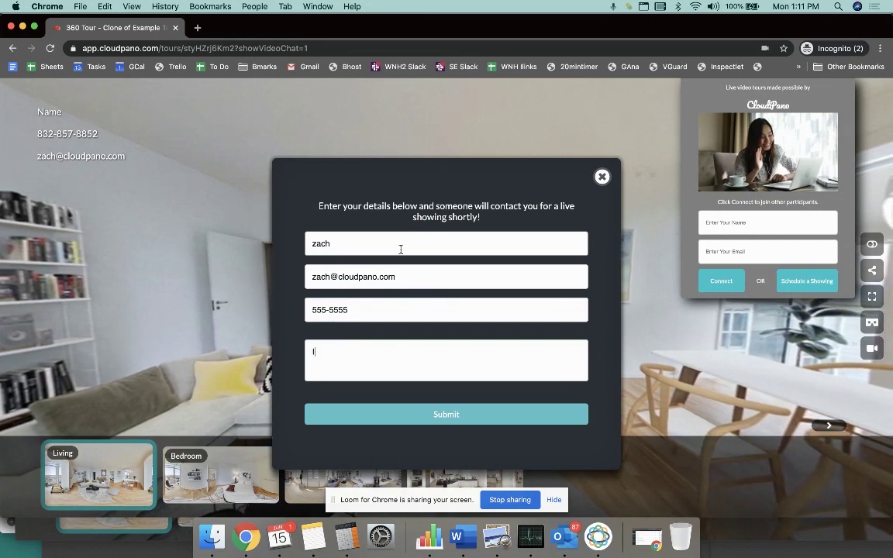
text( want to buy this.)
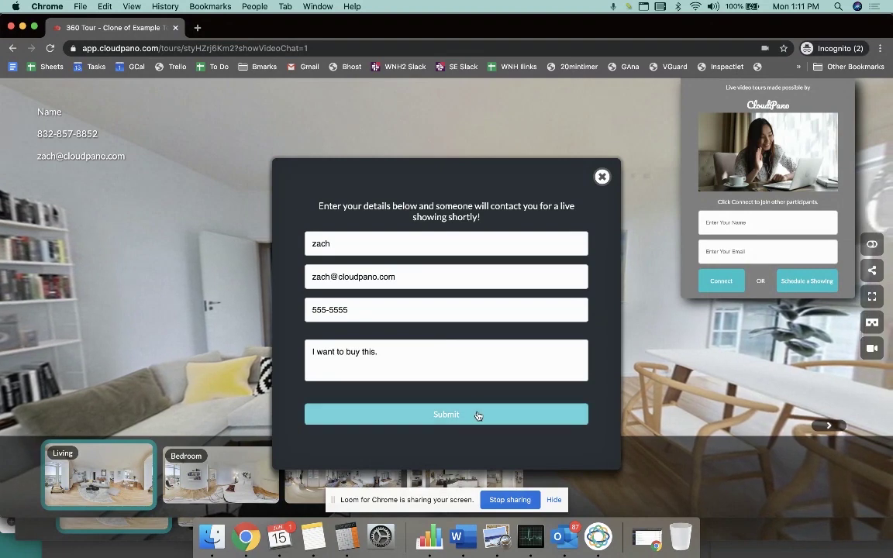
click(478, 415)
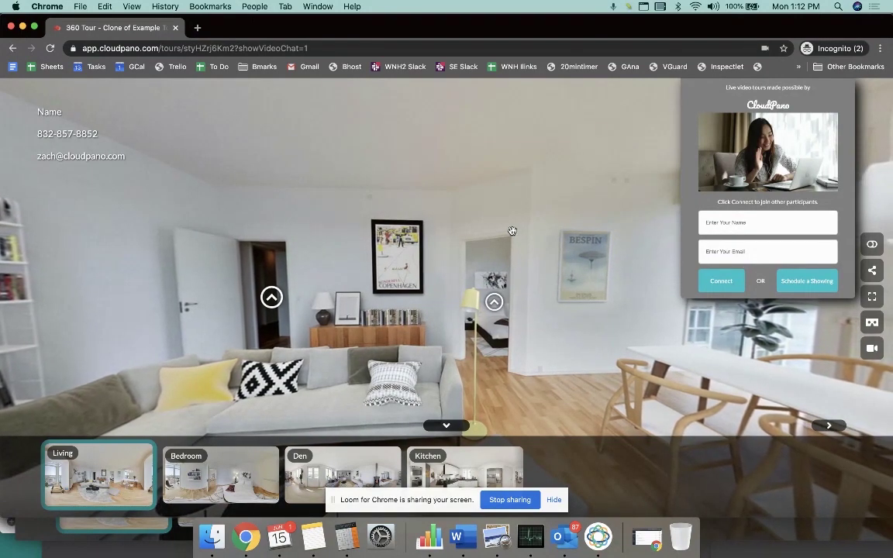
drag(378, 38, 434, 245)
Step: In Gmail, go to the inbox and open the new Virtual Showing Request email
click(256, 68)
click(276, 52)
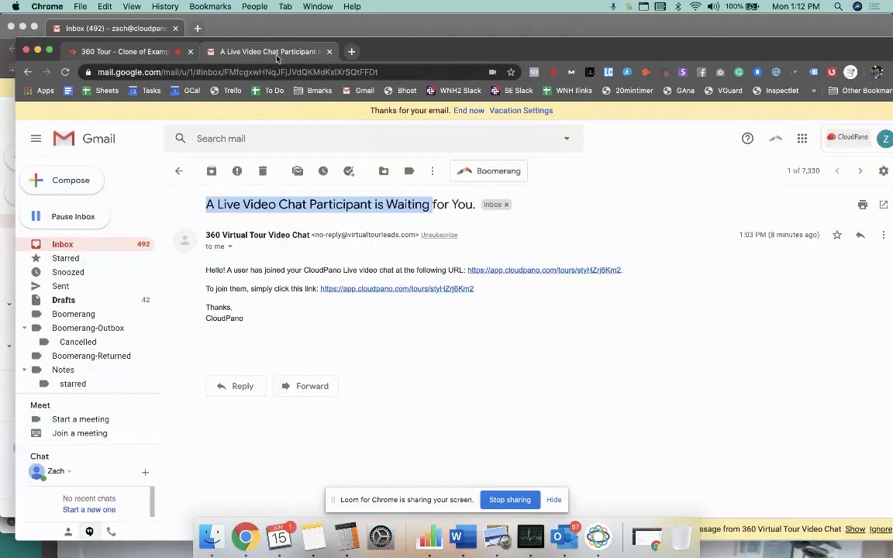
click(134, 245)
click(393, 195)
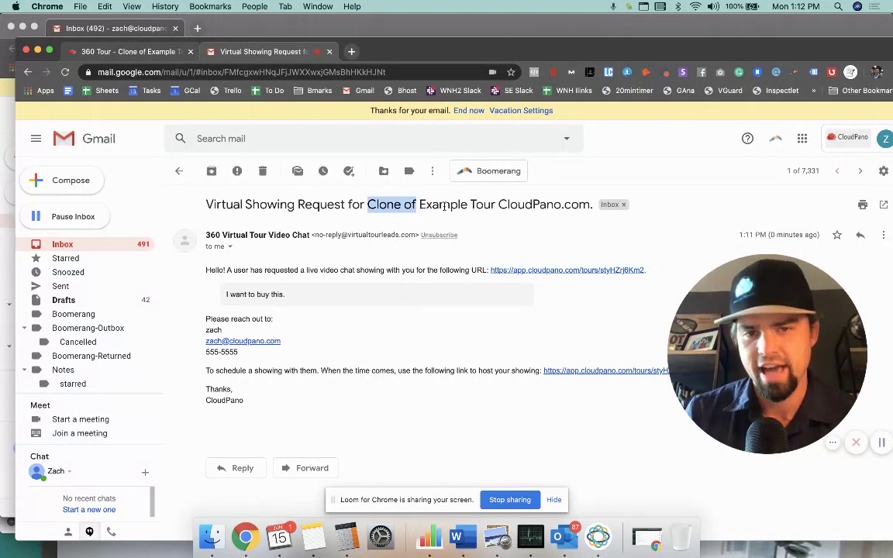
Step: Highlight the tour name in the subject and the guest's contact details in the email
drag(467, 204, 591, 205)
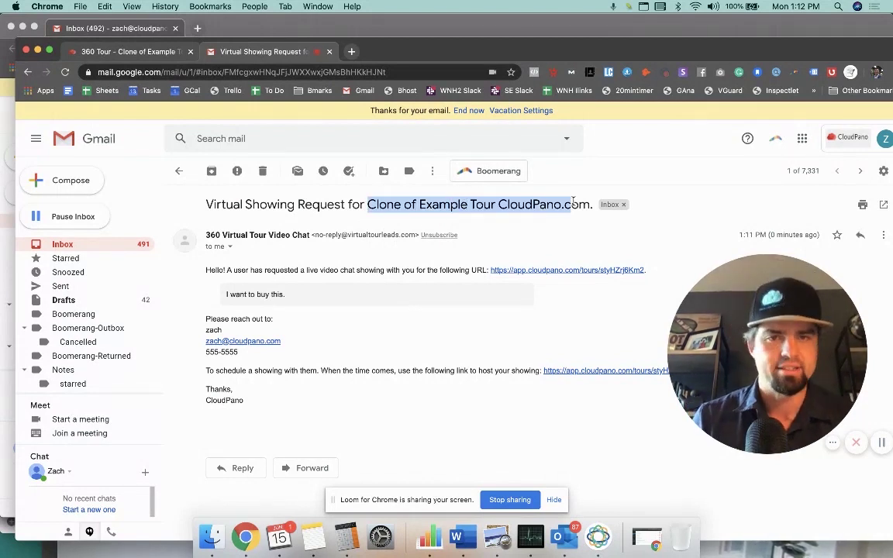
click(397, 327)
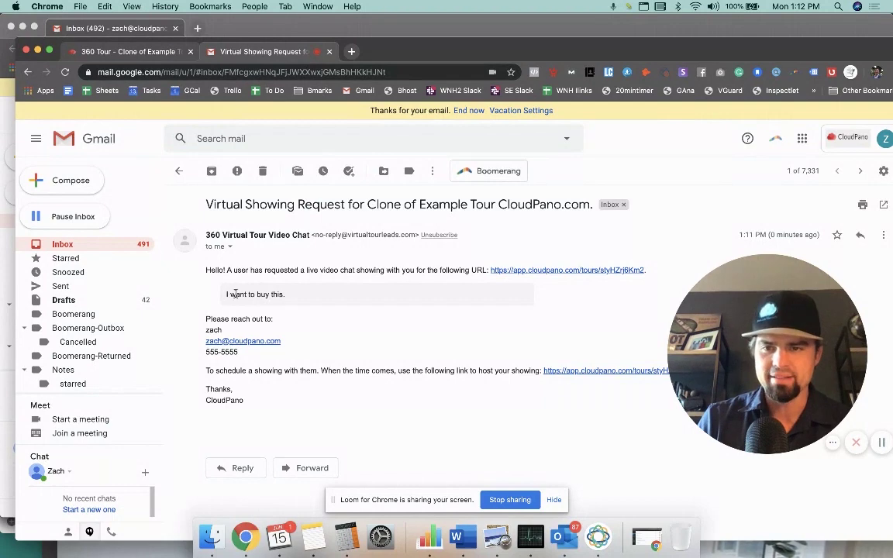
drag(222, 349, 236, 332)
click(241, 328)
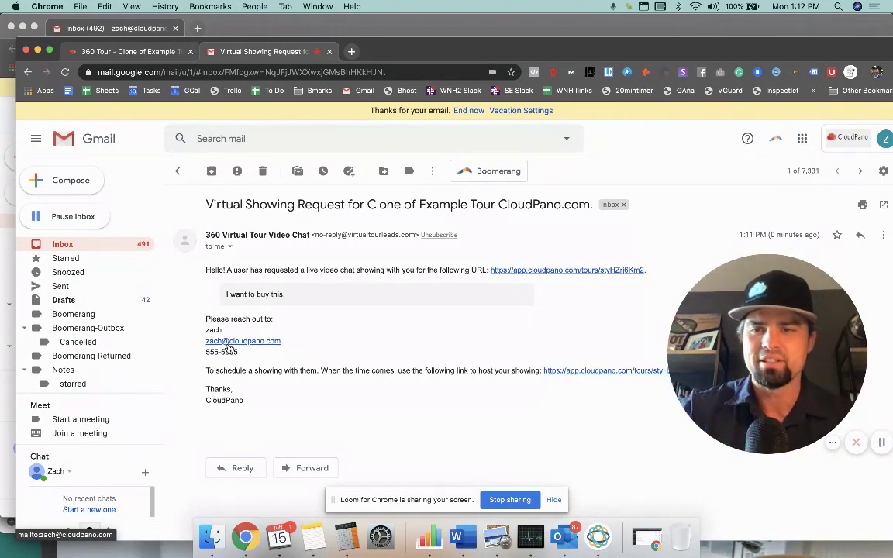
Step: Return to the 360 tour tab, where the agent's live video plays over the Living scene
drag(438, 59, 423, 52)
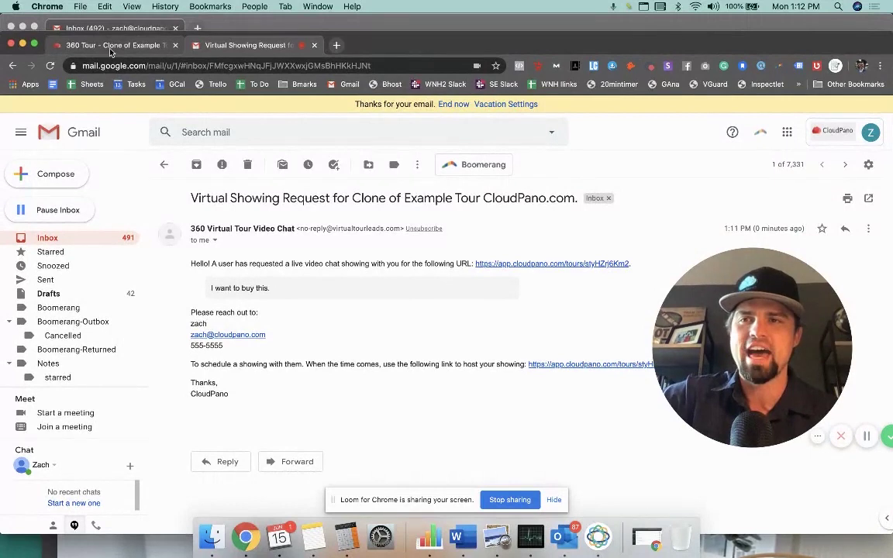
click(111, 50)
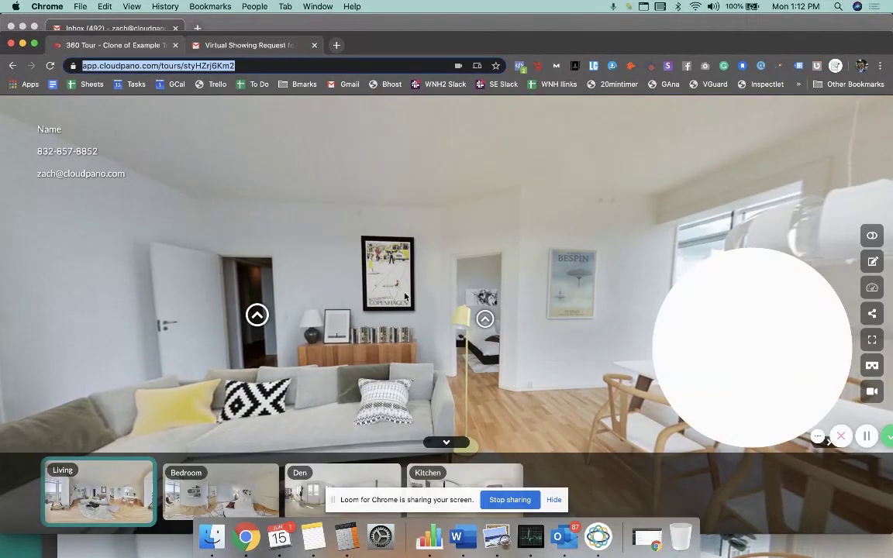
mouse_move(722, 348)
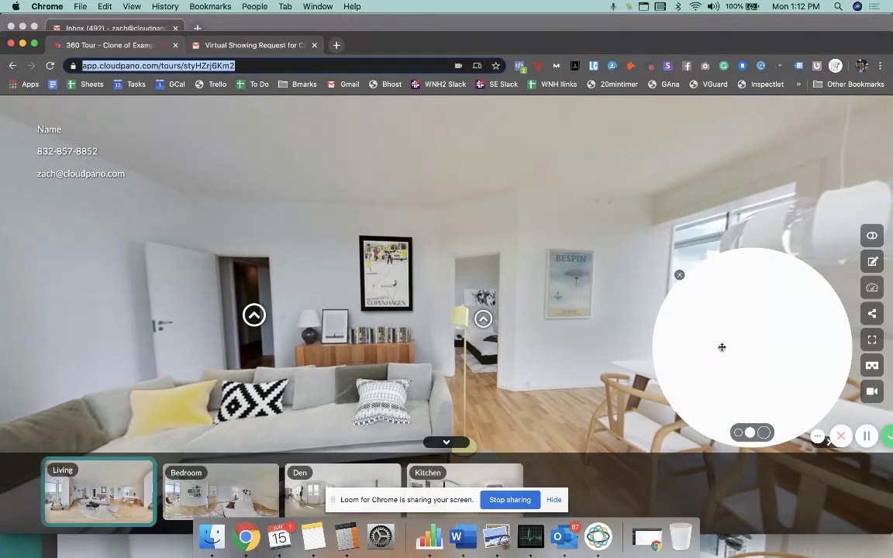
drag(722, 348, 659, 369)
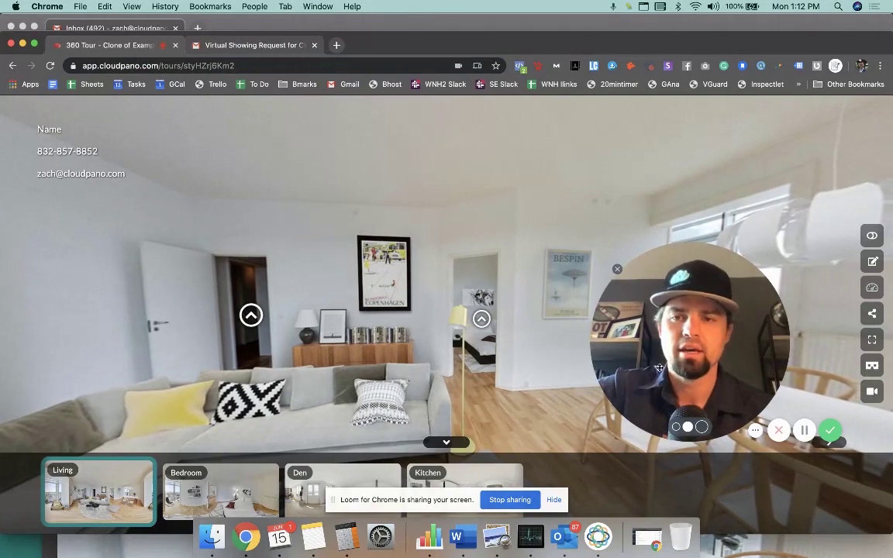